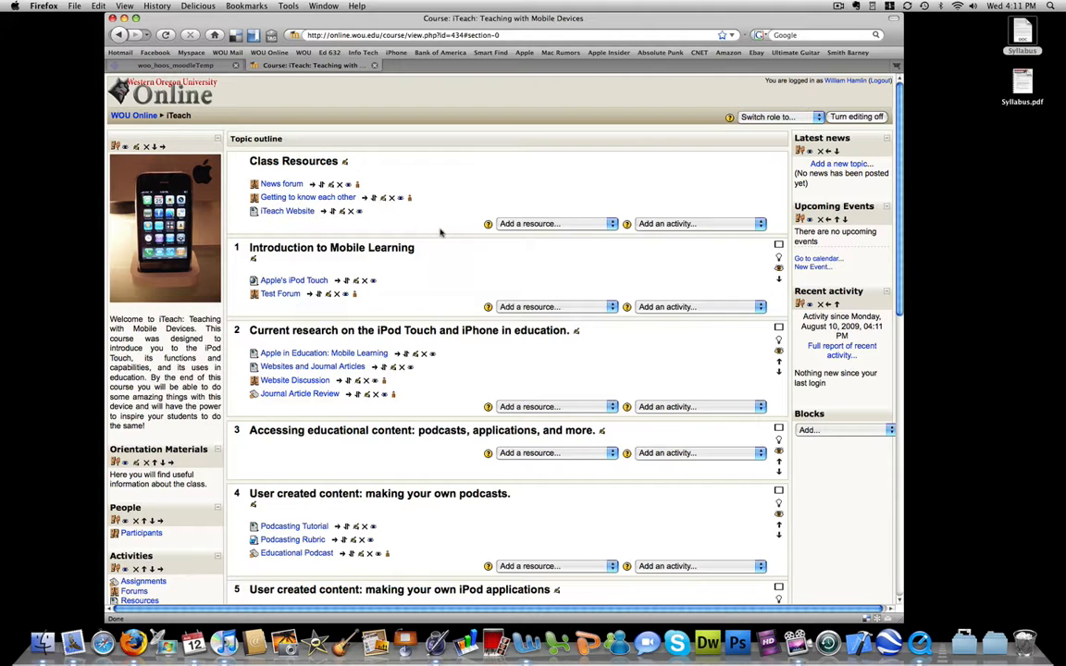
Open the Orientation_Material folder in the iTeach course's files area
scroll(441, 220, "down", 1)
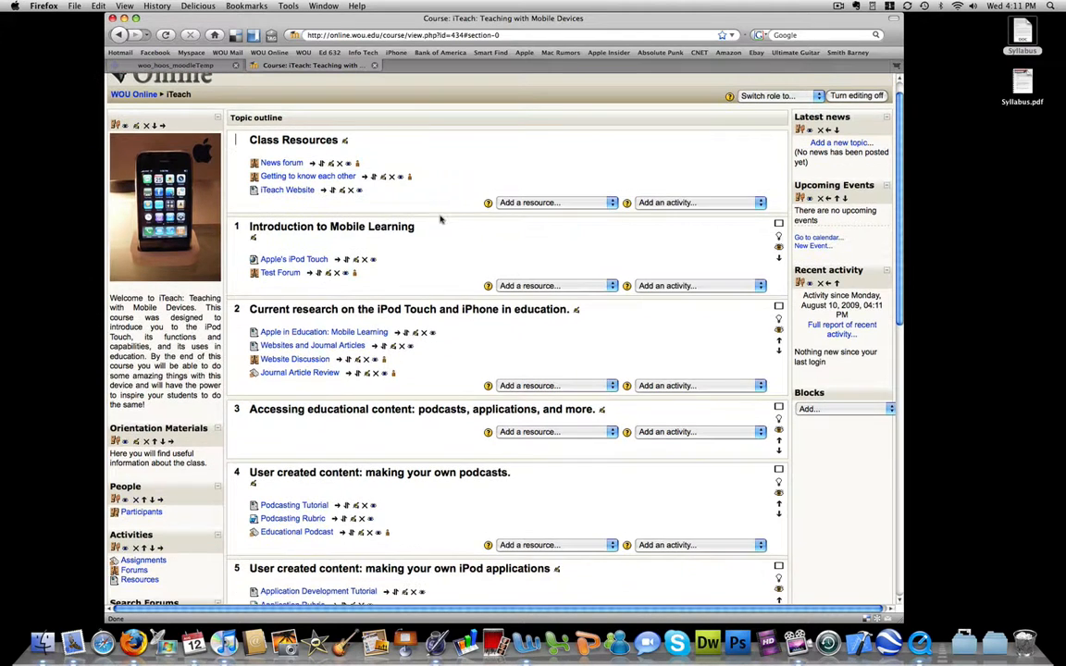
scroll(441, 219, "up", 1)
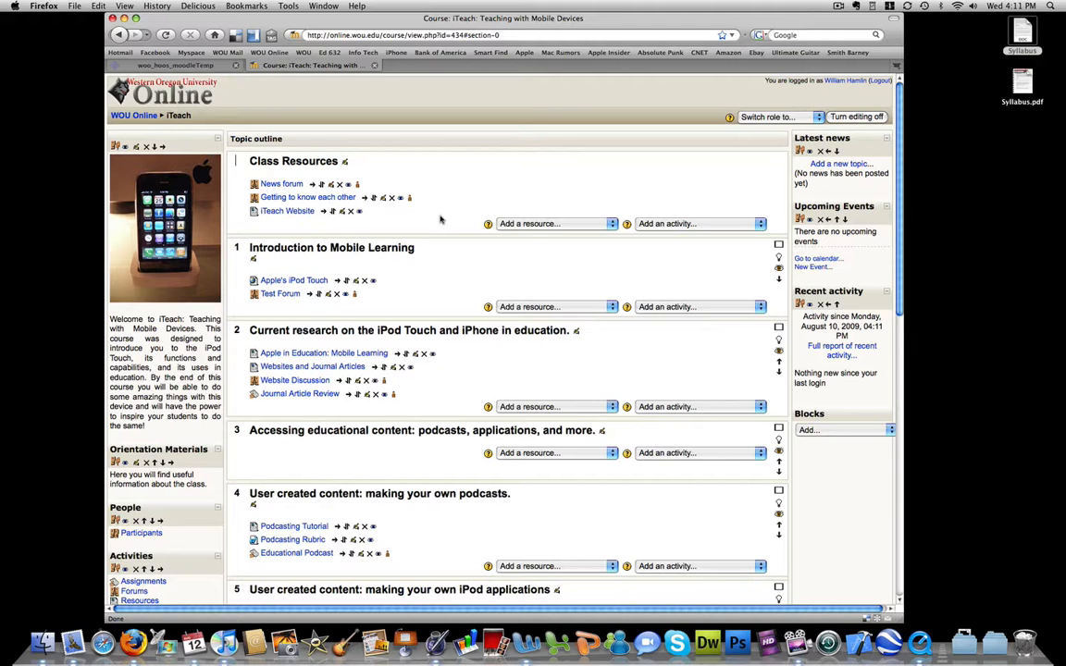
scroll(441, 220, "down", 5)
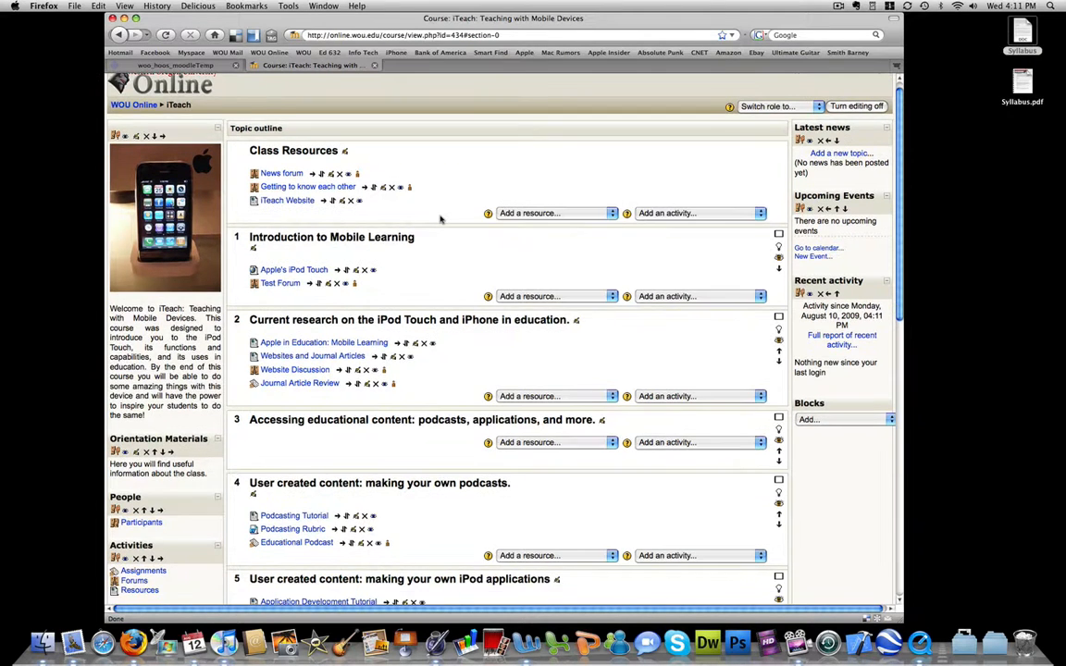
scroll(440, 220, "down", 10)
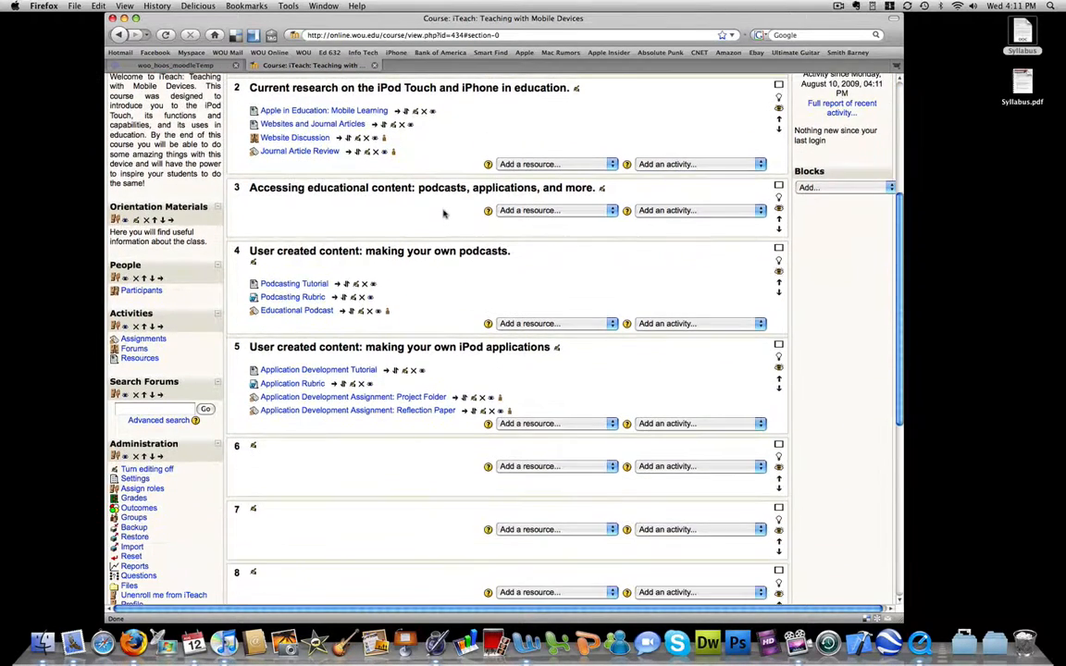
scroll(443, 214, "down", 2)
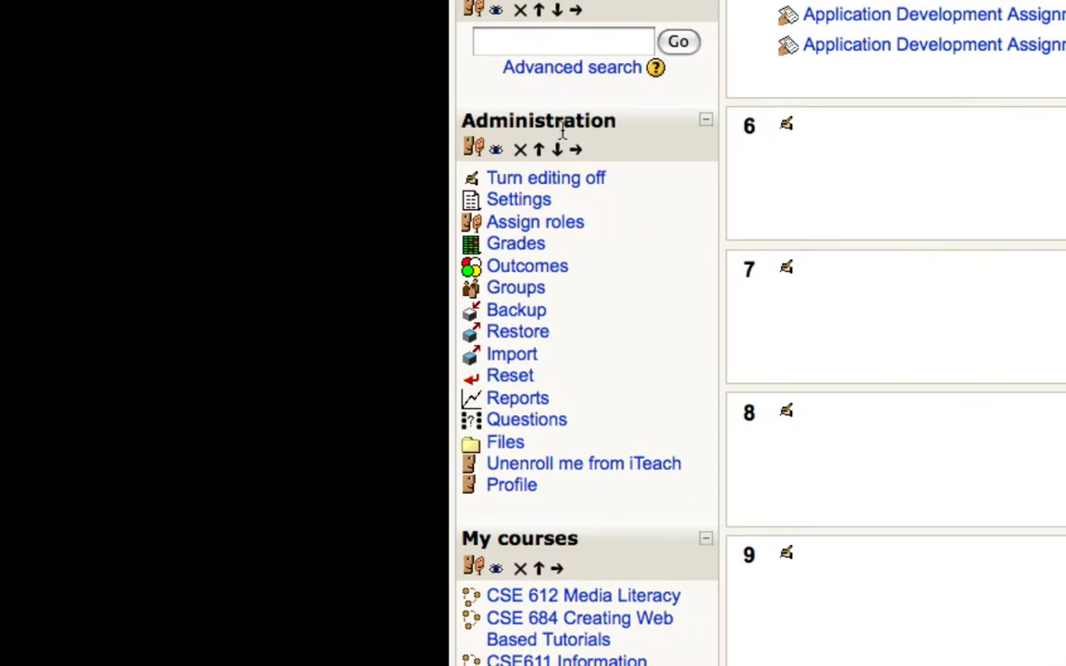
left_click(511, 442)
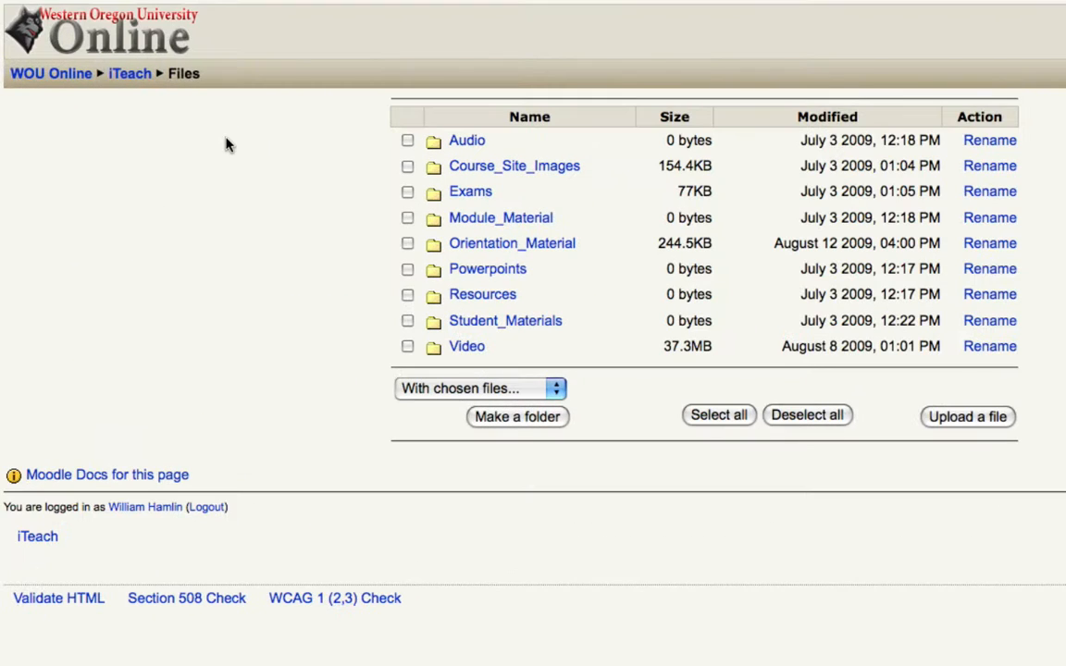
left_click(473, 248)
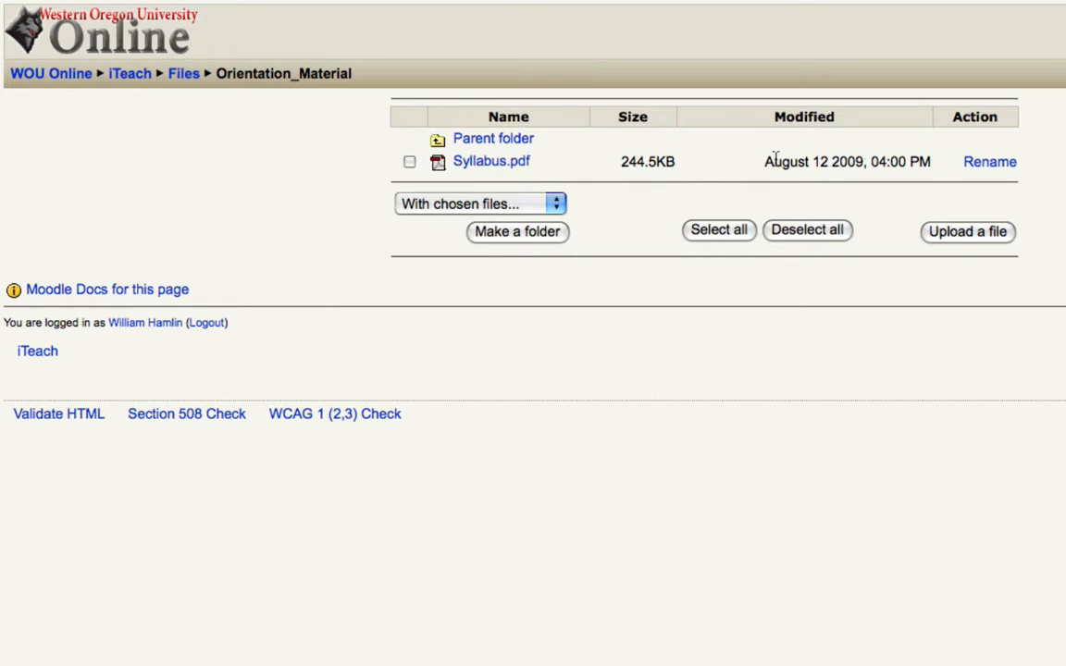
Upload Syllabus.pdf from the Desktop into the Orientation_Material folder
left_click(970, 232)
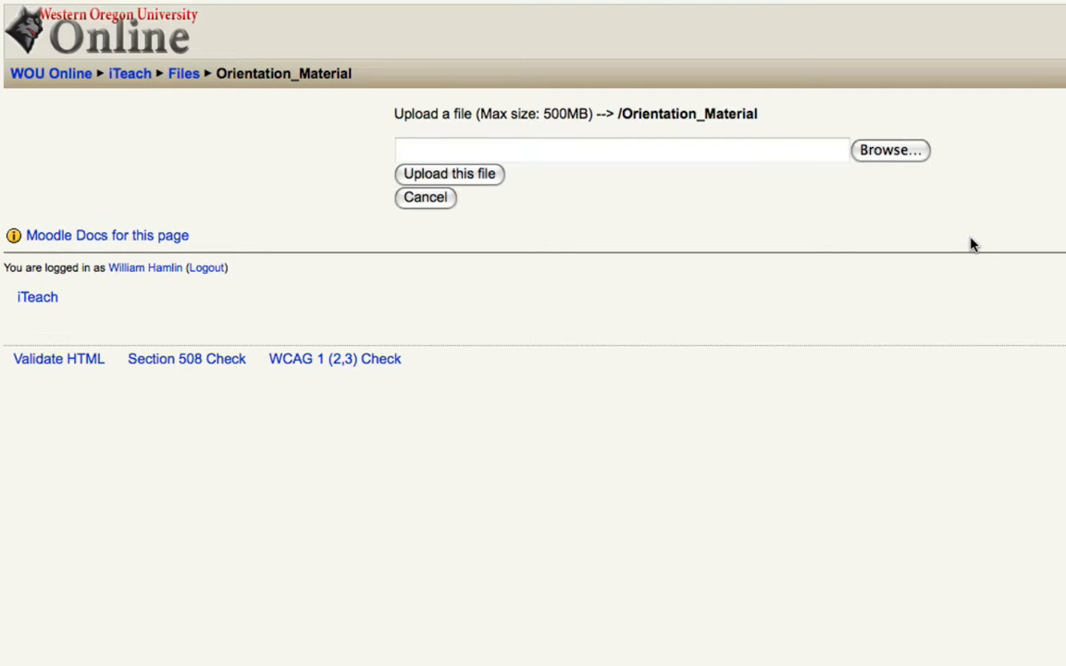
left_click(571, 152)
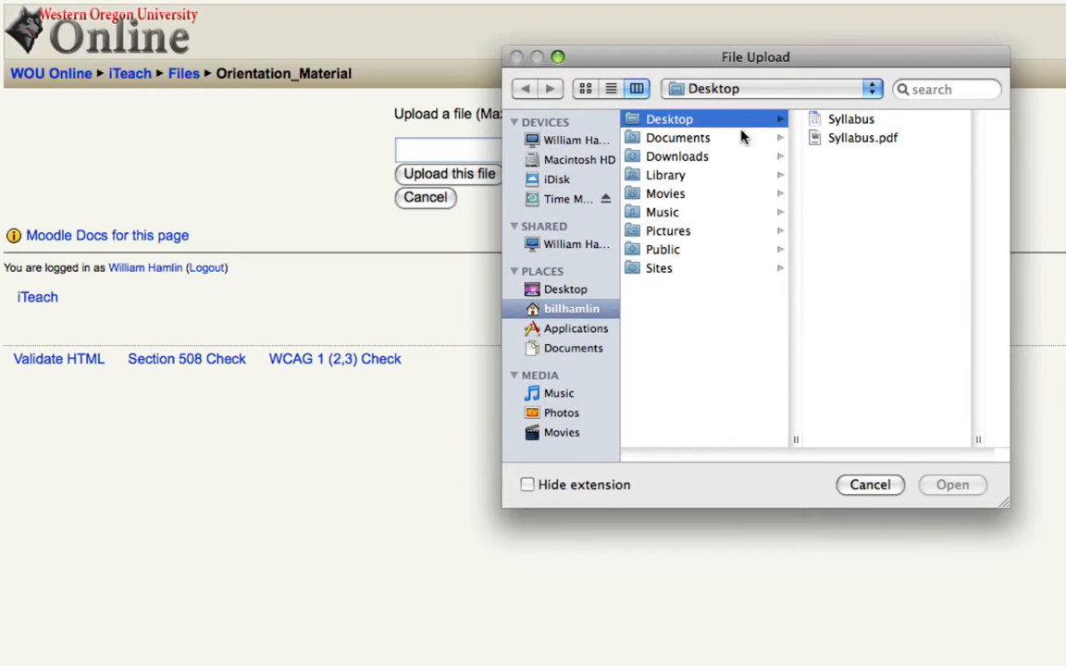
left_click(867, 138)
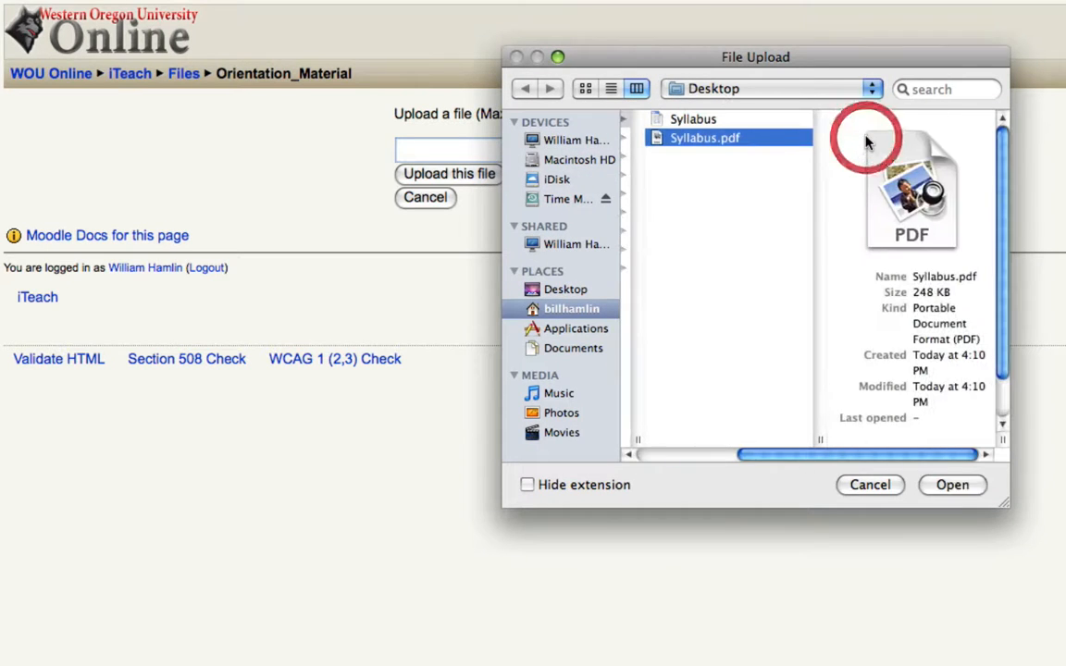
left_click(976, 491)
left_click(468, 179)
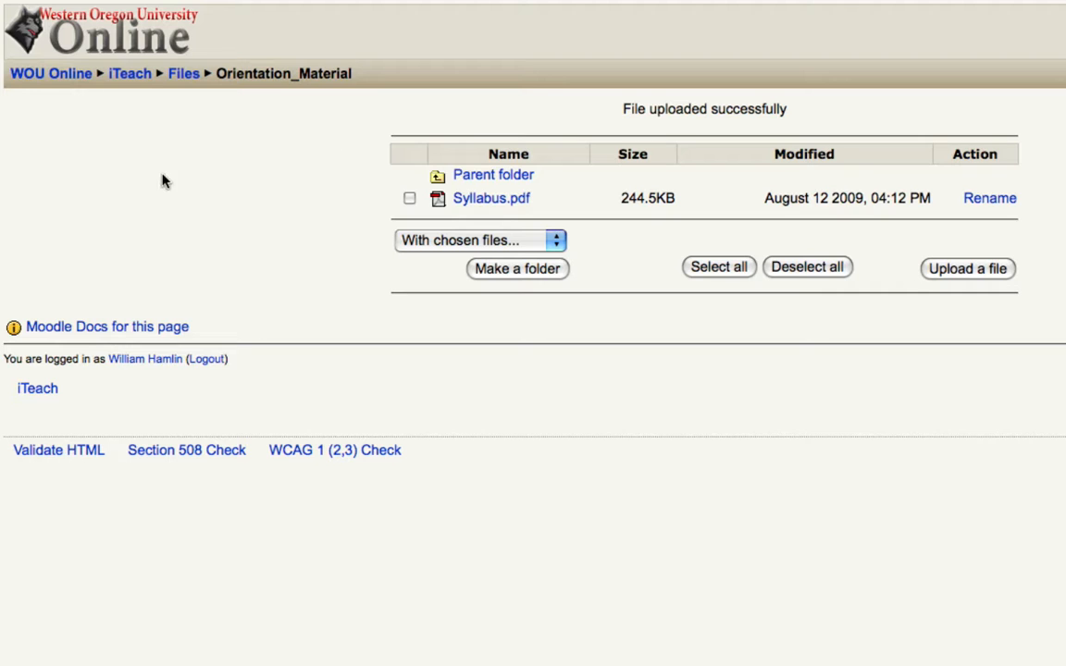
Return to the iTeach course page and start a file or web site link resource named "Syllabus" under Class Resources
left_click(141, 79)
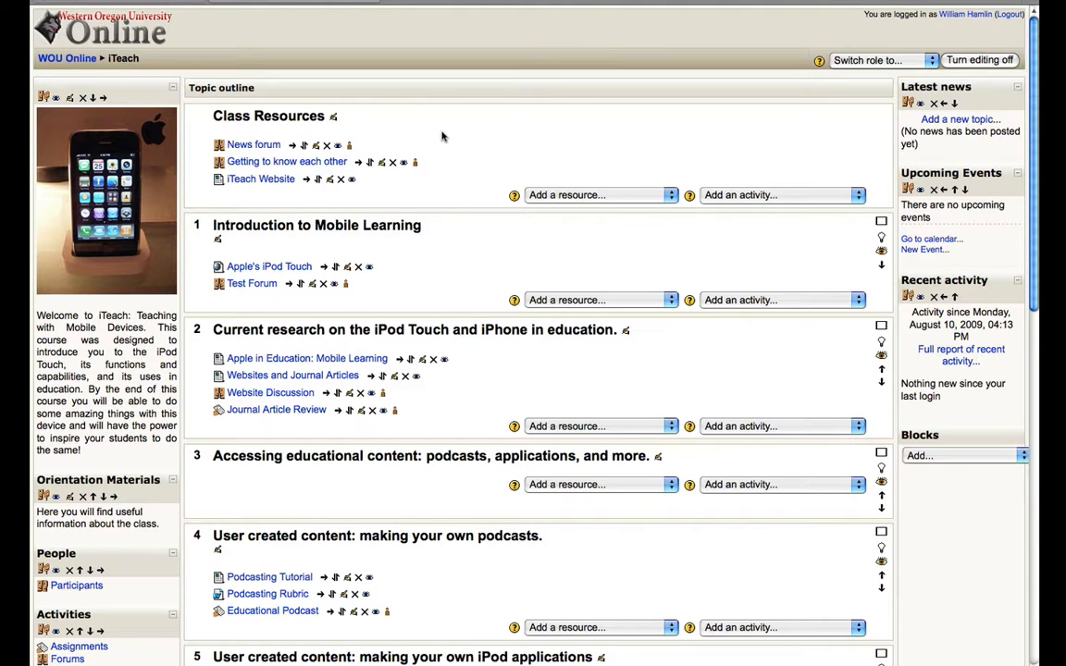
scroll(443, 137, "down", 1)
scroll(493, 171, "up", 1)
scroll(417, 559, "down", 3)
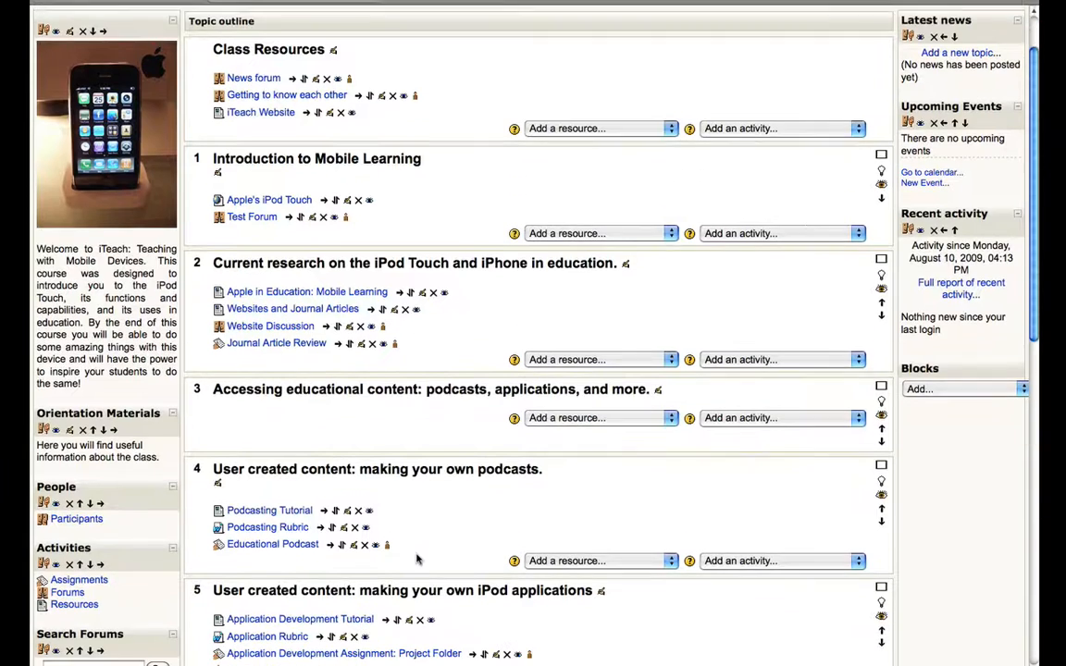
scroll(462, 600, "up", 3)
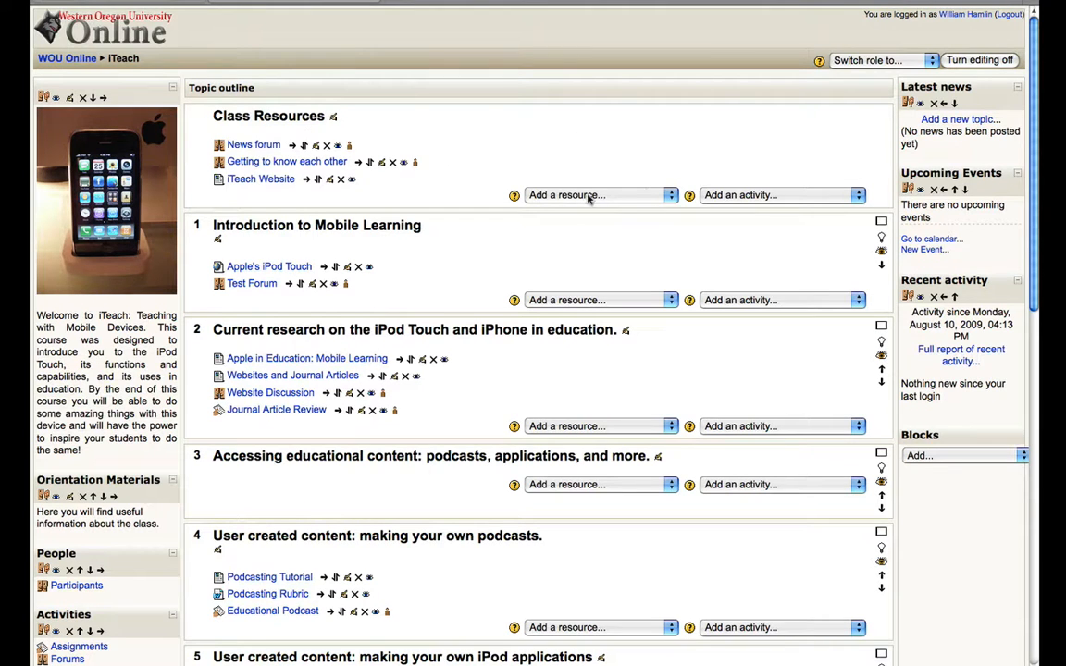
left_click(646, 198)
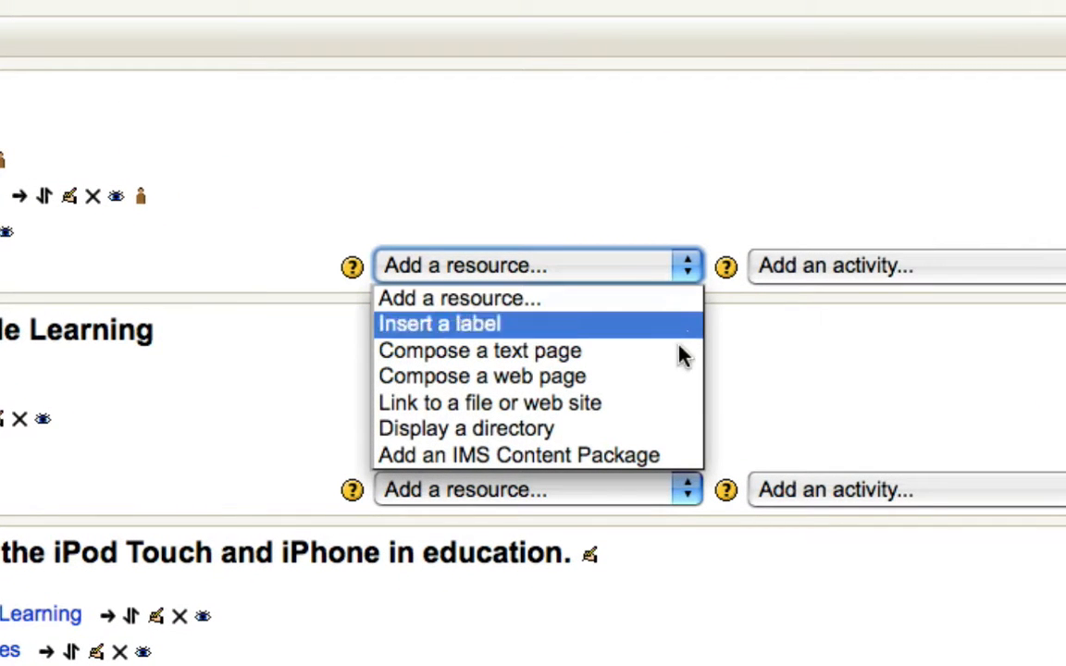
left_click(653, 409)
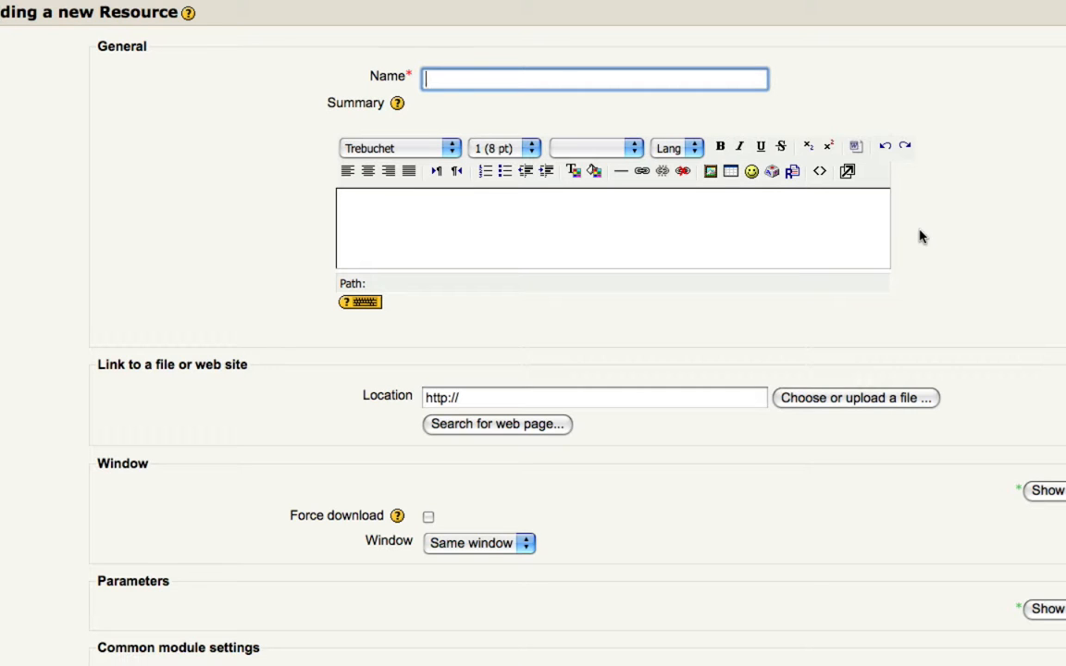
type("Syllabus")
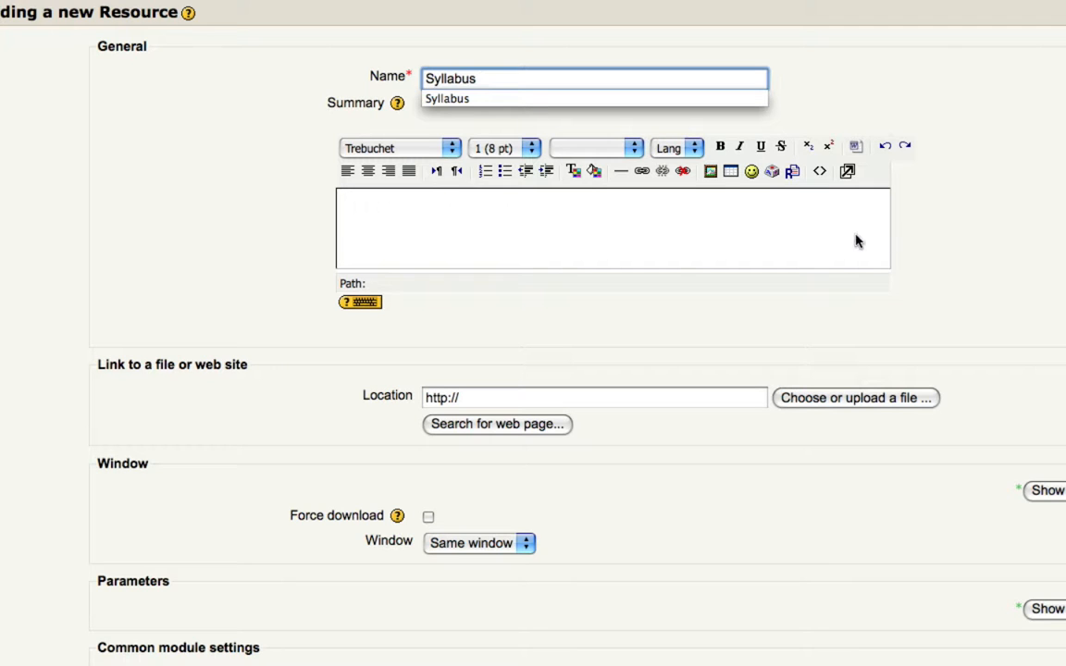
Set the resource's link location to Syllabus.pdf from the course's Orientation_Material folder
left_click(778, 230)
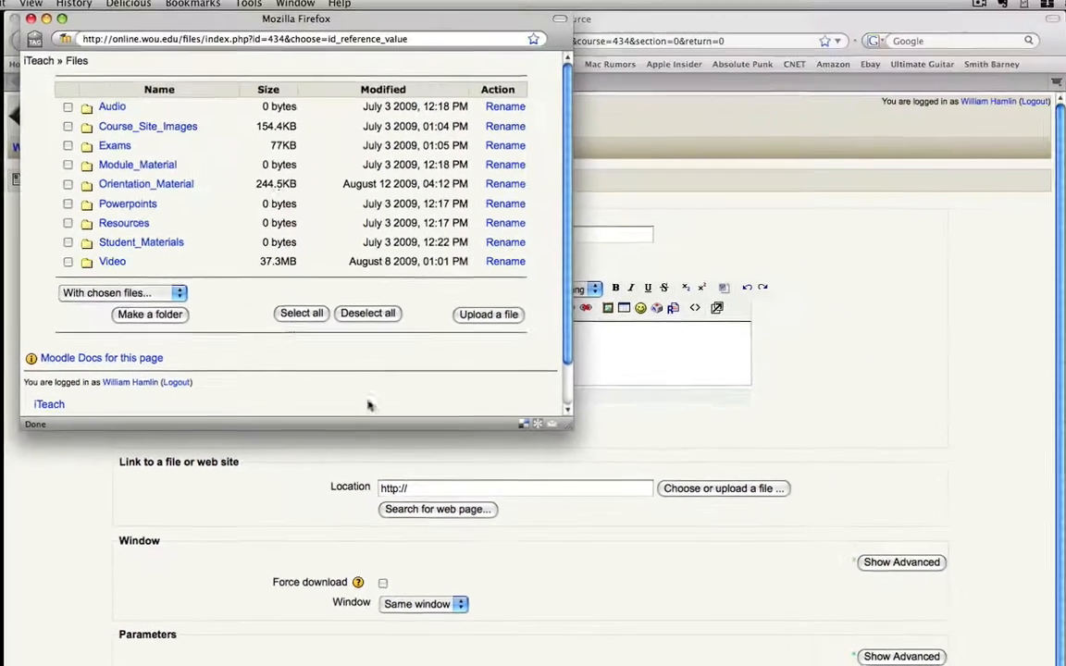
scroll(243, 215, "down", 1)
scroll(237, 347, "up", 1)
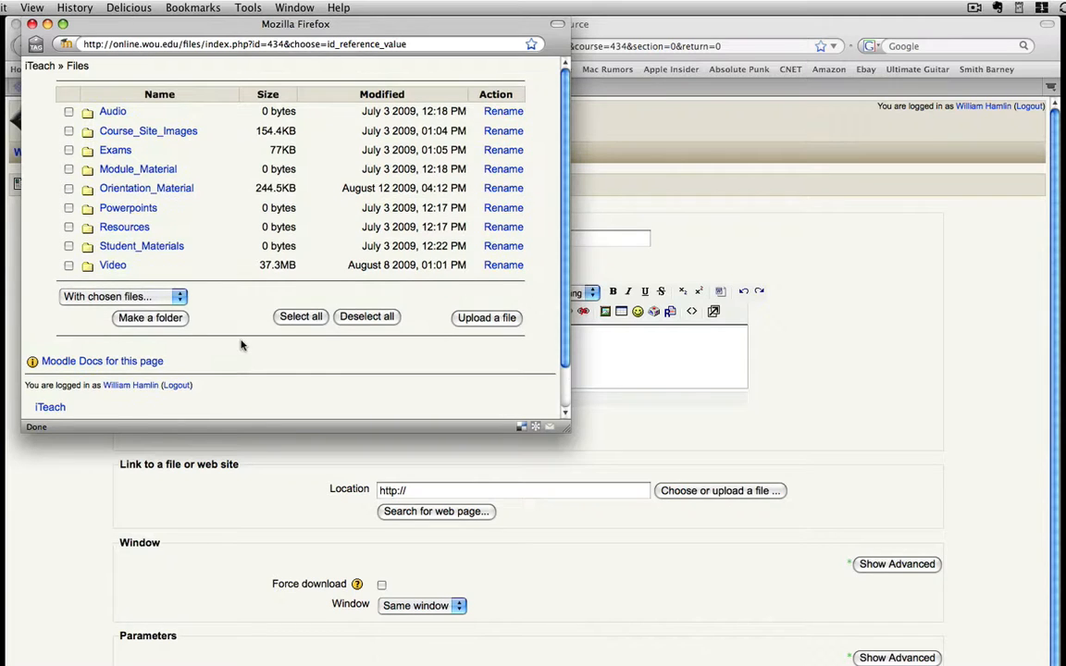
left_click(134, 190)
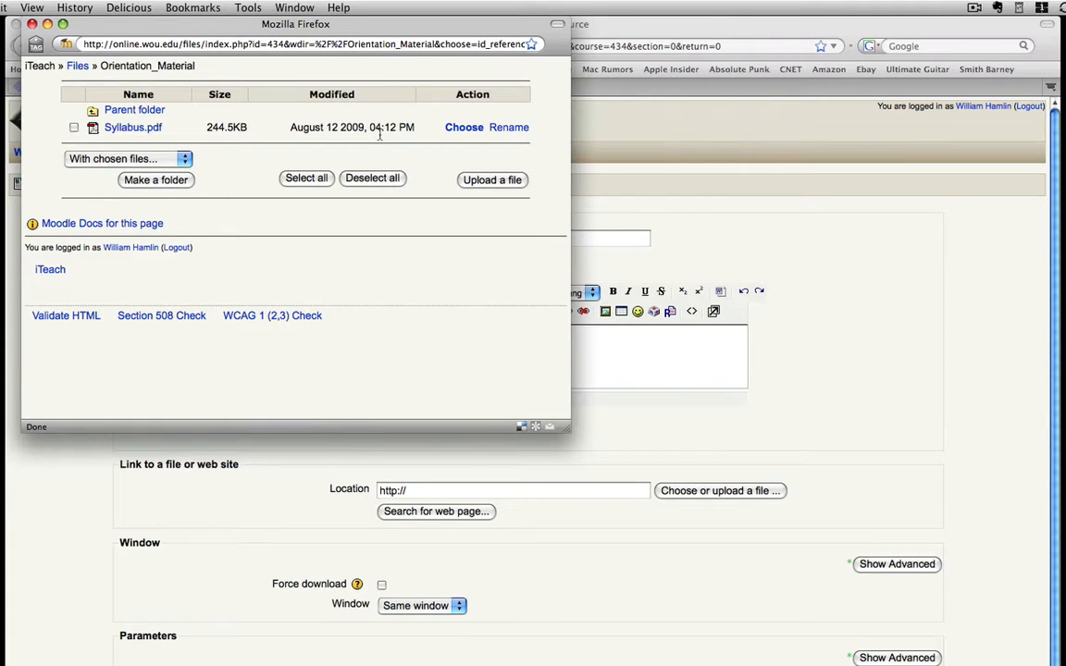
left_click(465, 128)
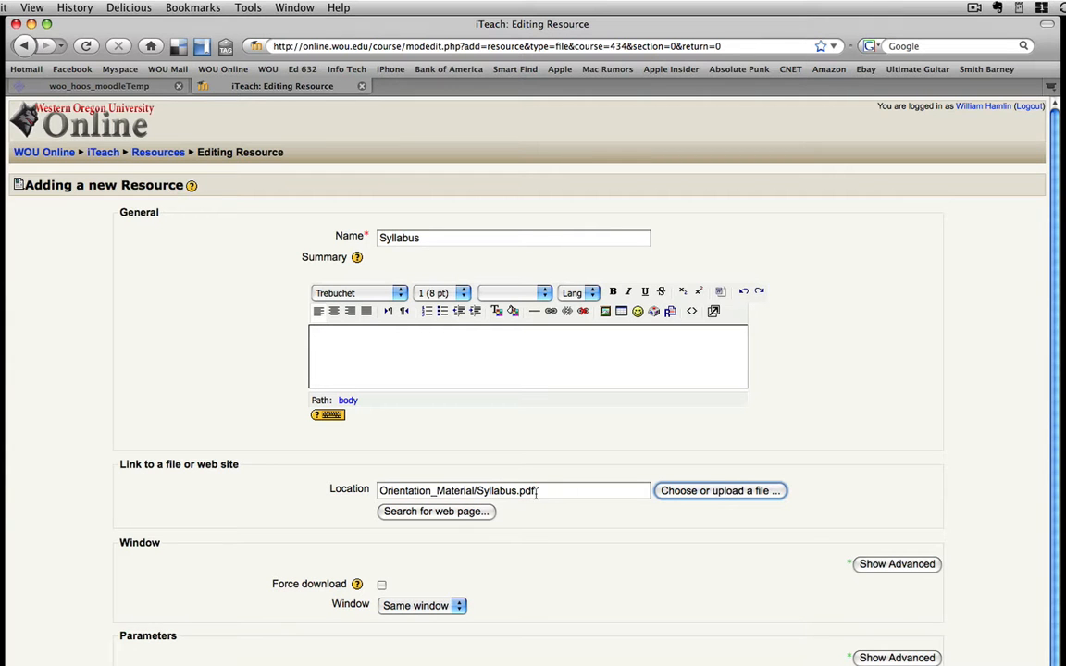
Enable forced download for the Syllabus resource, then save it and return to the course
scroll(501, 603, "down", 1)
scroll(501, 603, "down", 1)
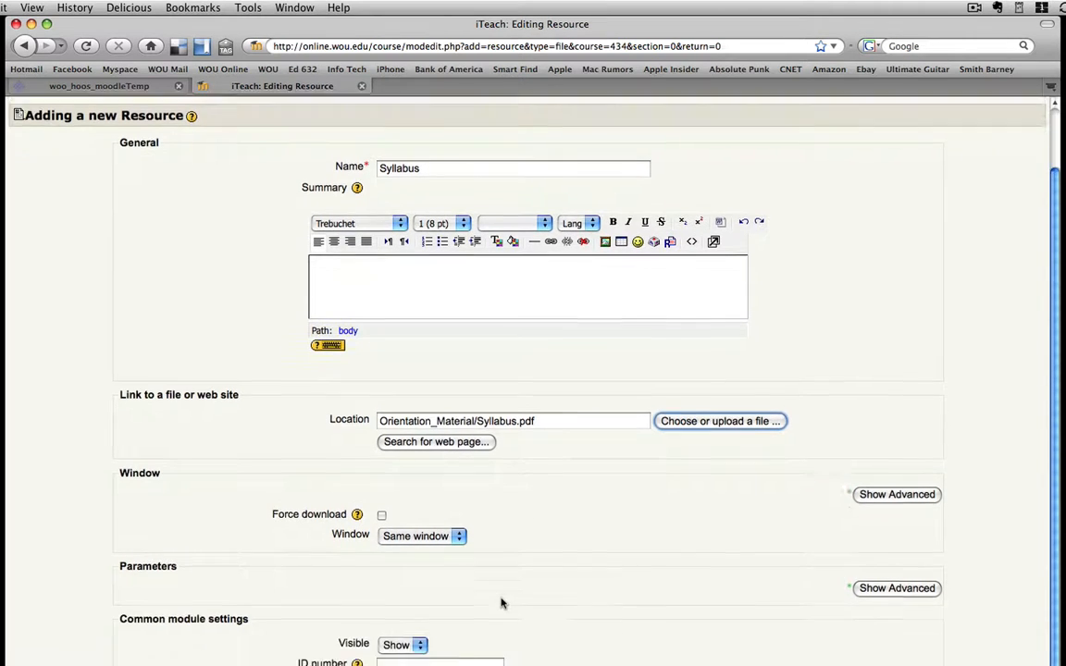
left_click(382, 500)
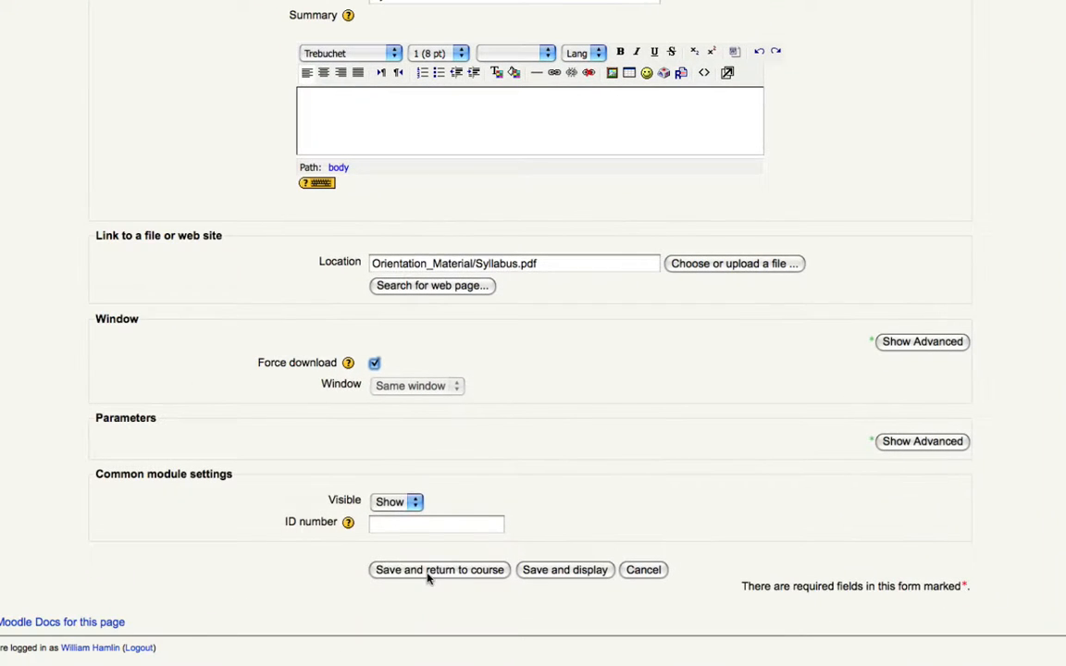
left_click(428, 574)
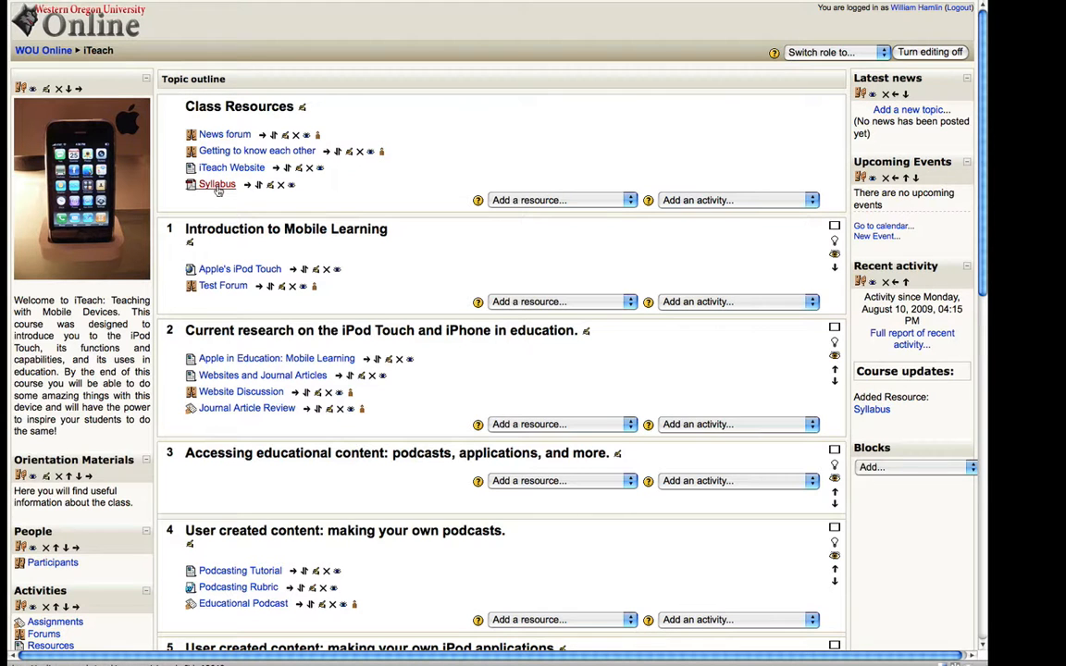
Test the new Syllabus link under Class Resources and cancel the file download
left_click(218, 186)
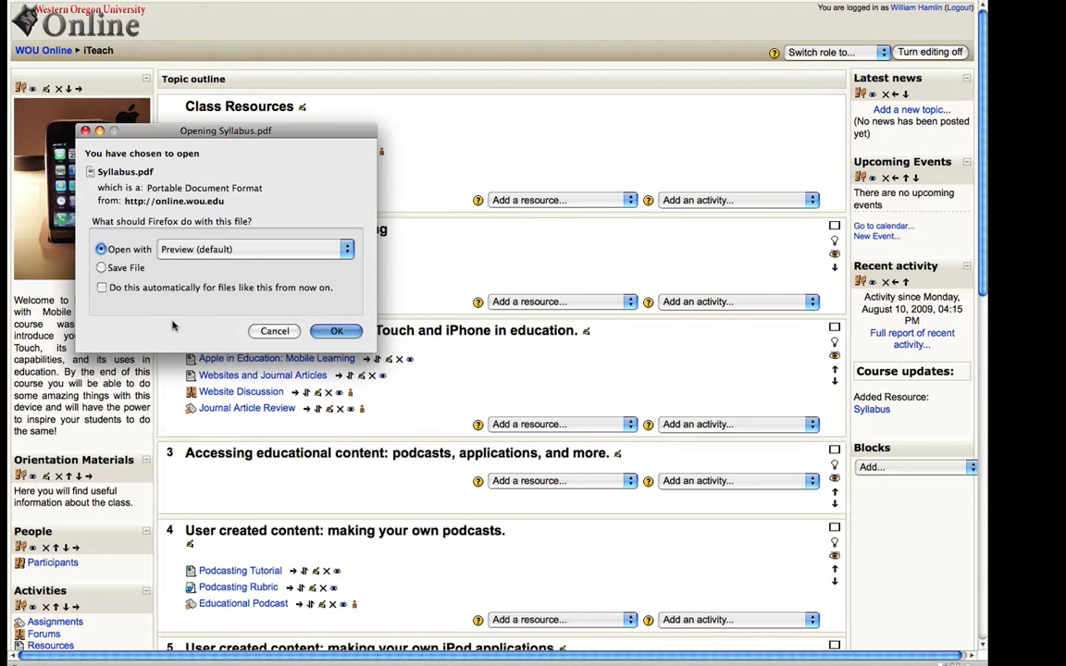
left_click(270, 331)
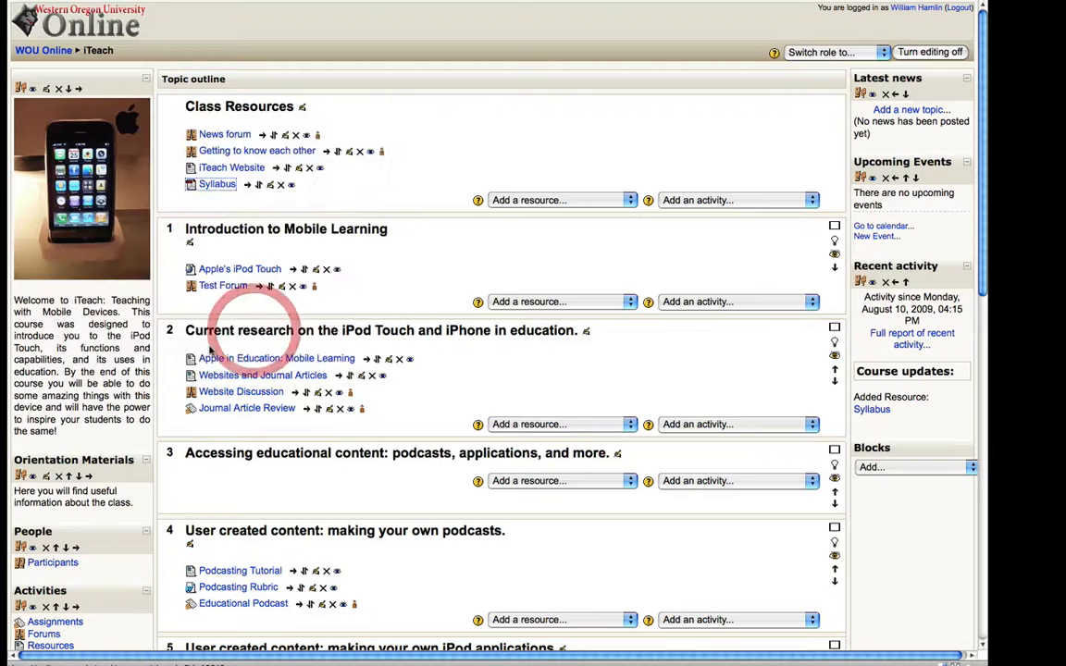